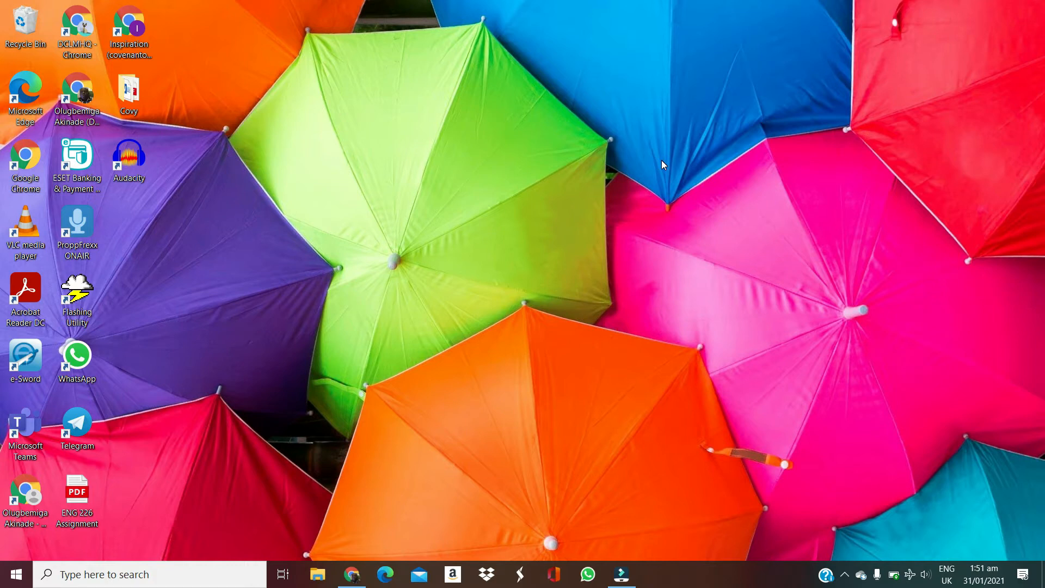
- Switch to Wondershare Filmora and import the Another In The Fire video from the Output folder
left_click(623, 574)
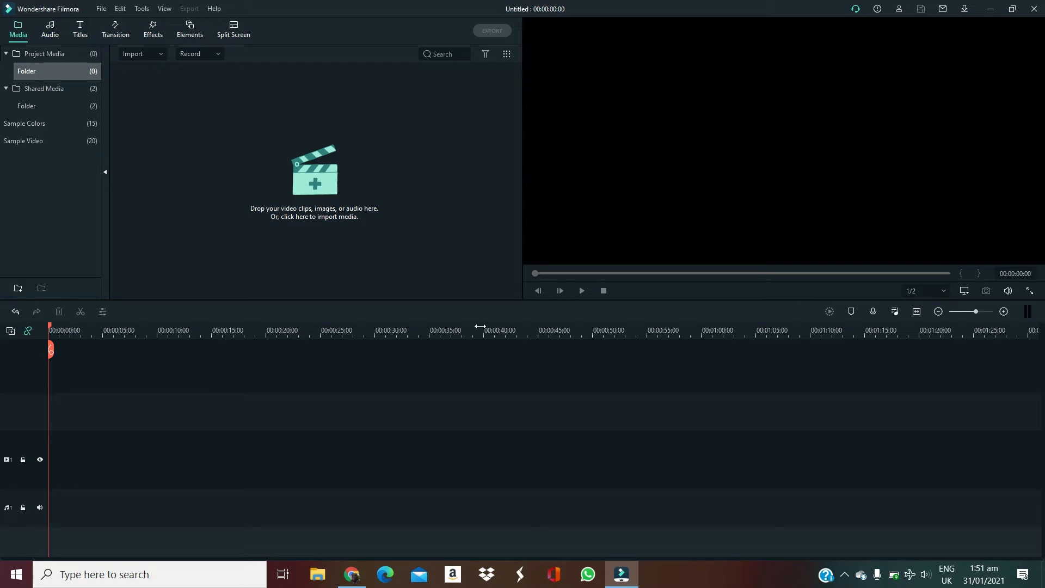
left_click(421, 254)
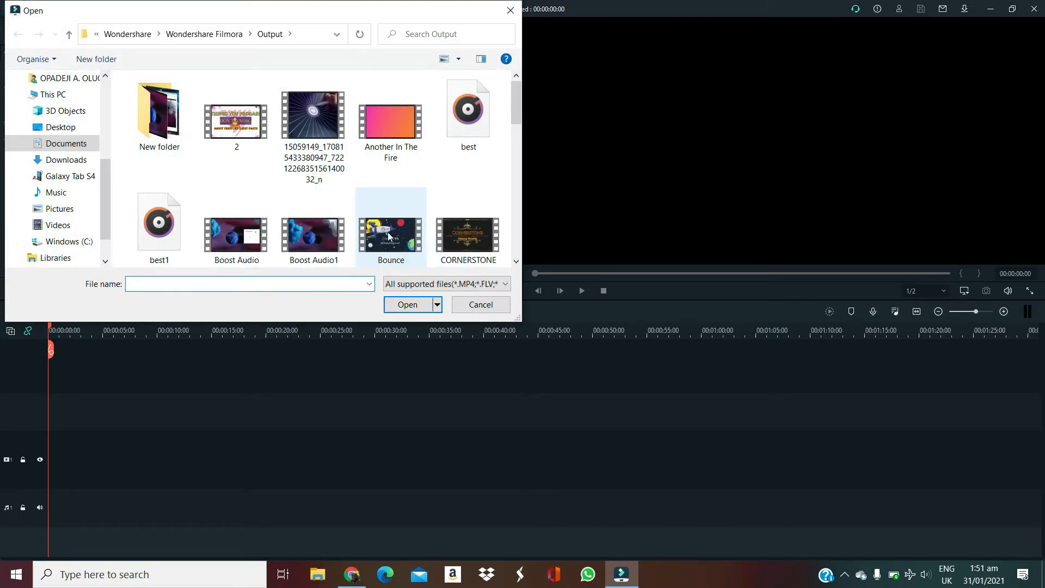
double_click(393, 141)
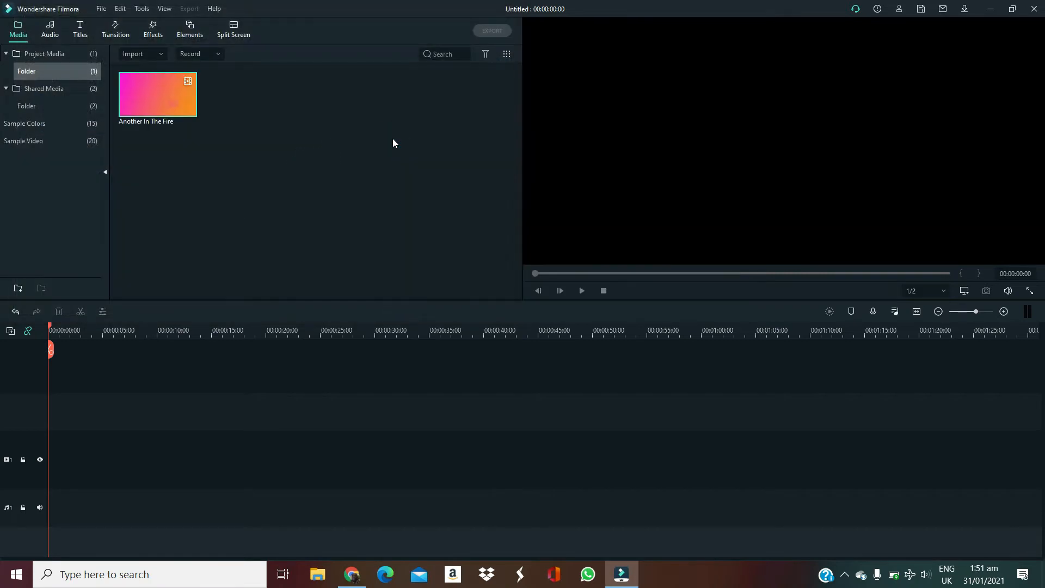
- Preview the imported Another In The Fire video at its opening and around the 2:10 mark
double_click(159, 87)
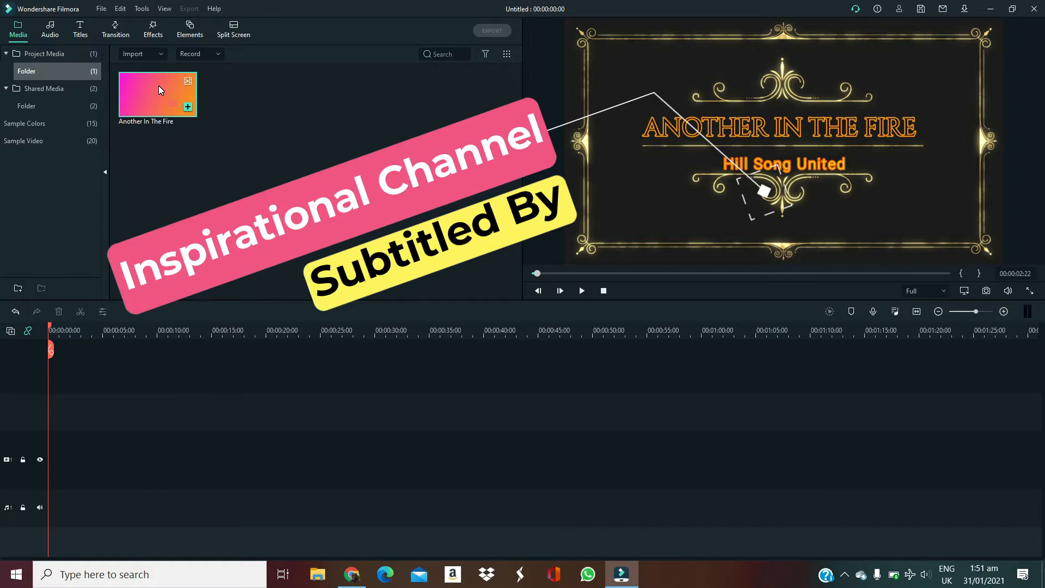
key("space")
key("space")
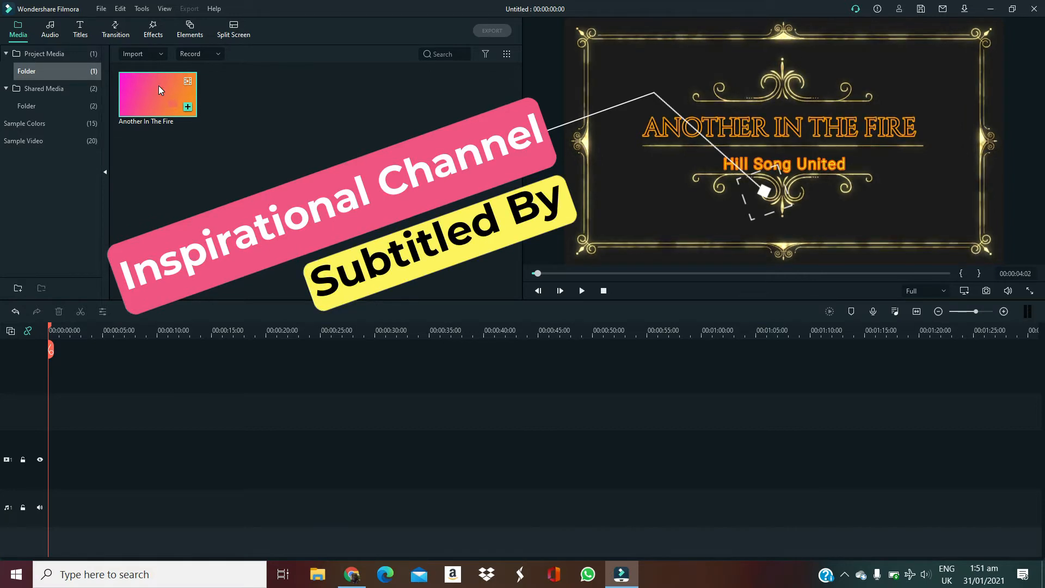
left_click(583, 273)
key("space")
left_click_drag(586, 272, 636, 278)
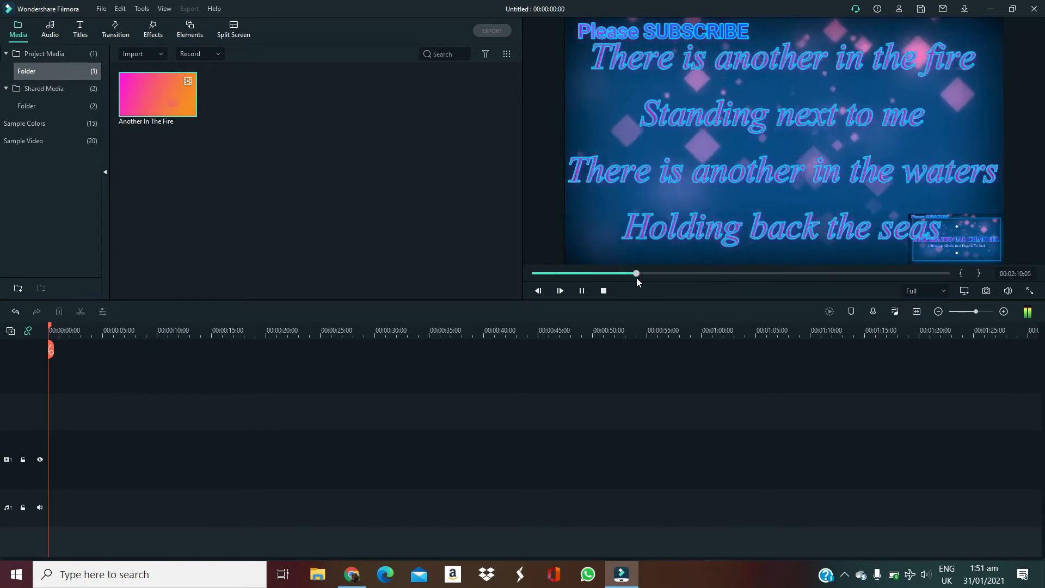
key("space")
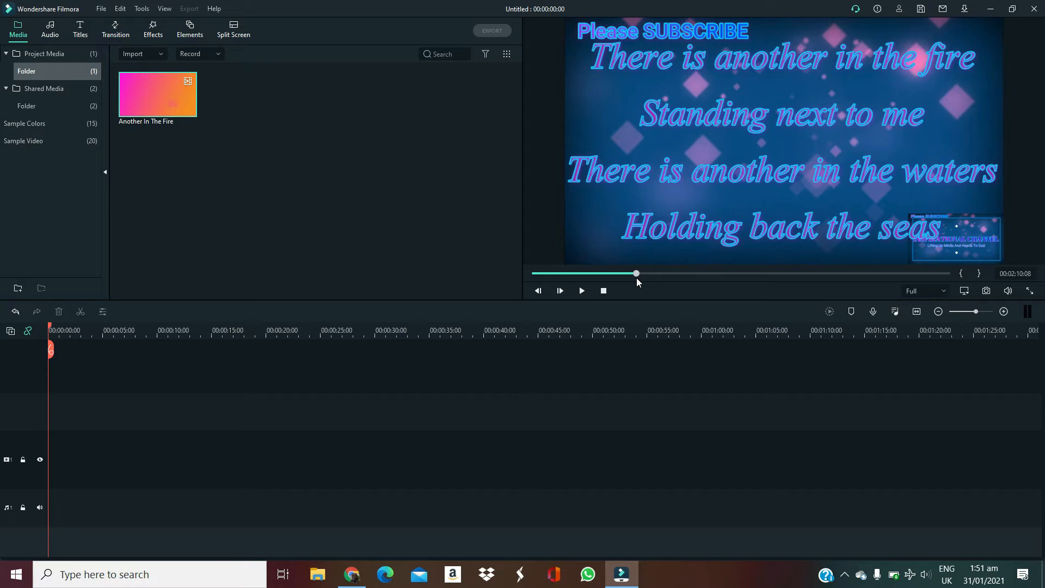
- Place the Another In The Fire clip at the start of the video track and preview it around 31 seconds
left_click(127, 98)
left_click_drag(127, 97, 22, 464)
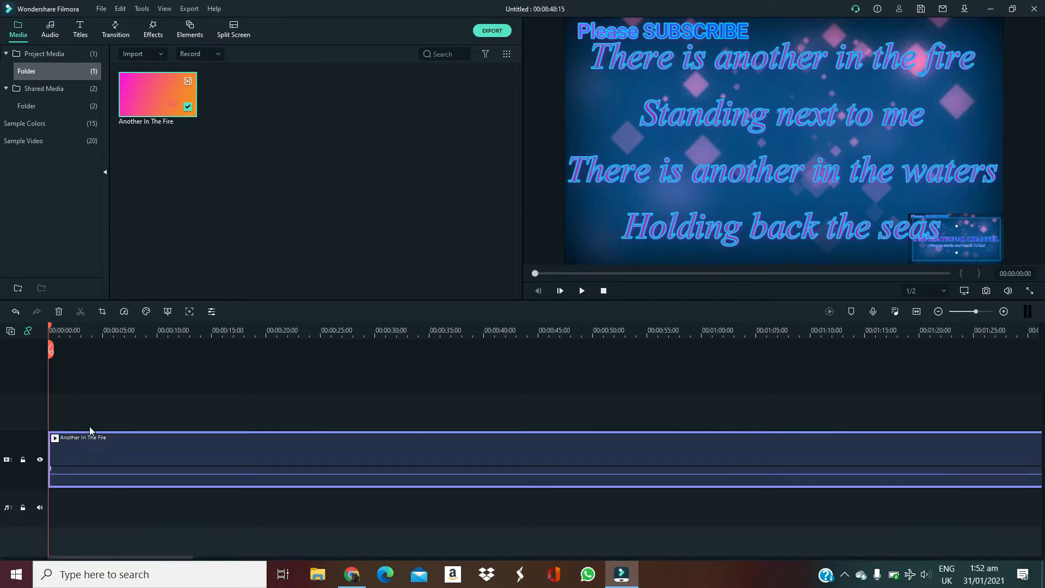
key("space")
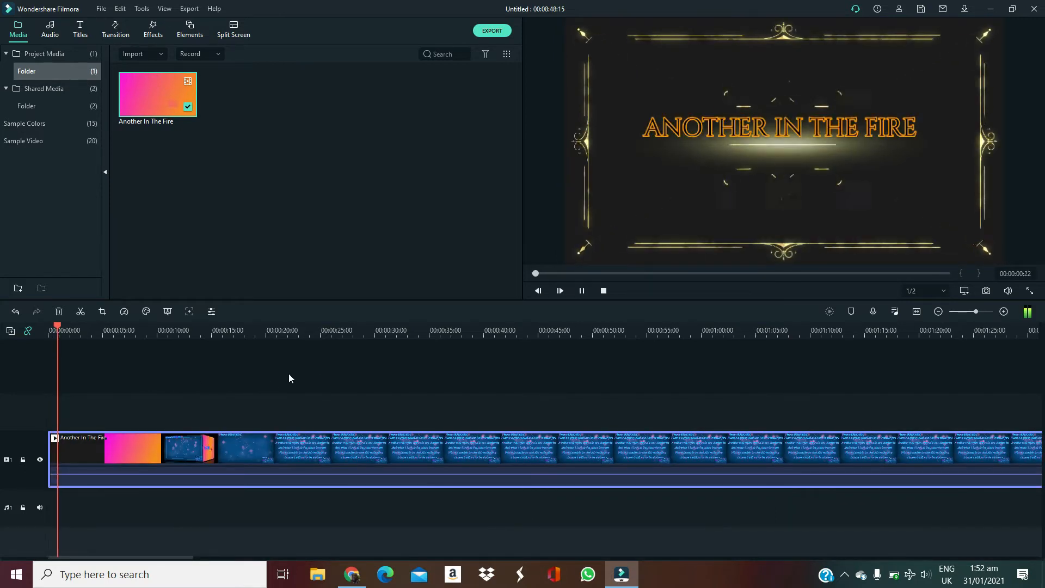
left_click(359, 342)
left_click(383, 333)
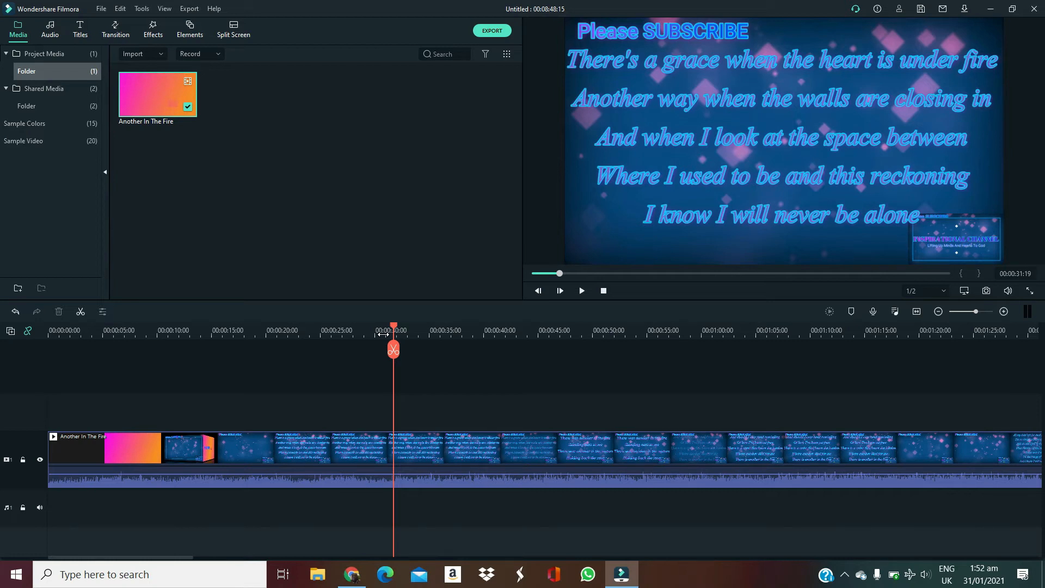
- Detach the audio from the Another In The Fire clip and briefly play the separated tracks
right_click(313, 449)
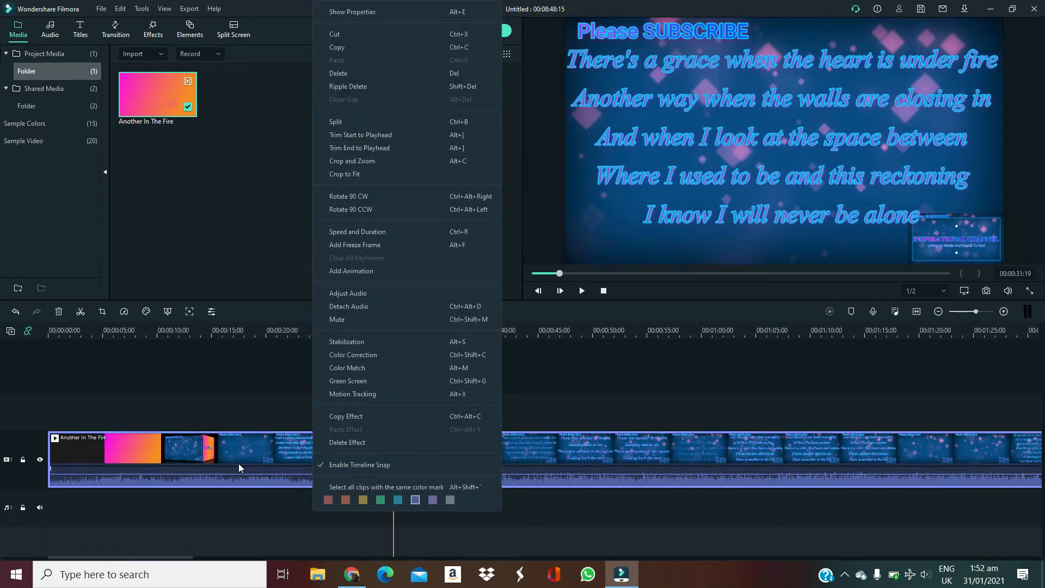
left_click(363, 307)
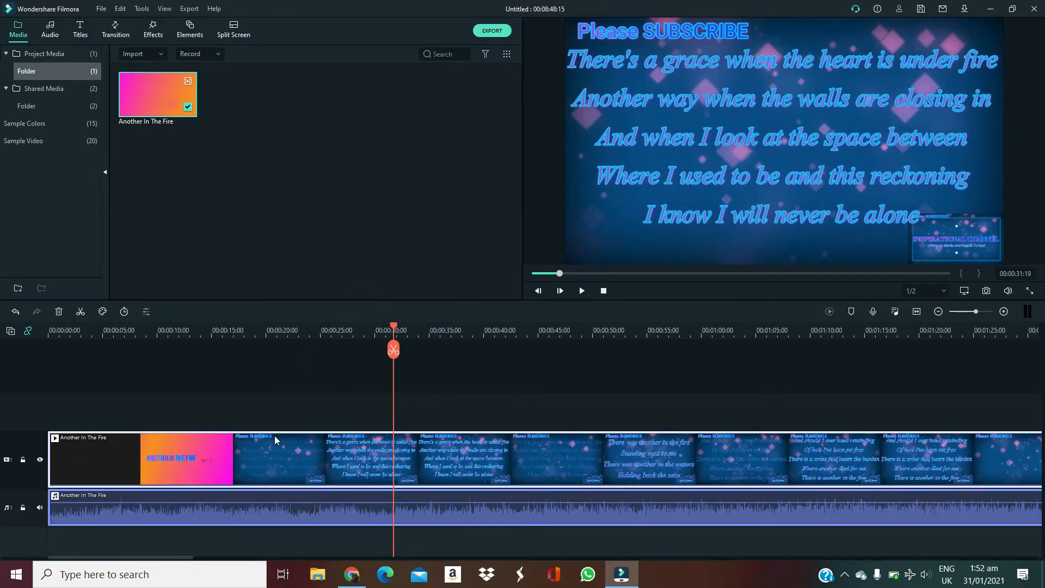
key("space")
key("space")
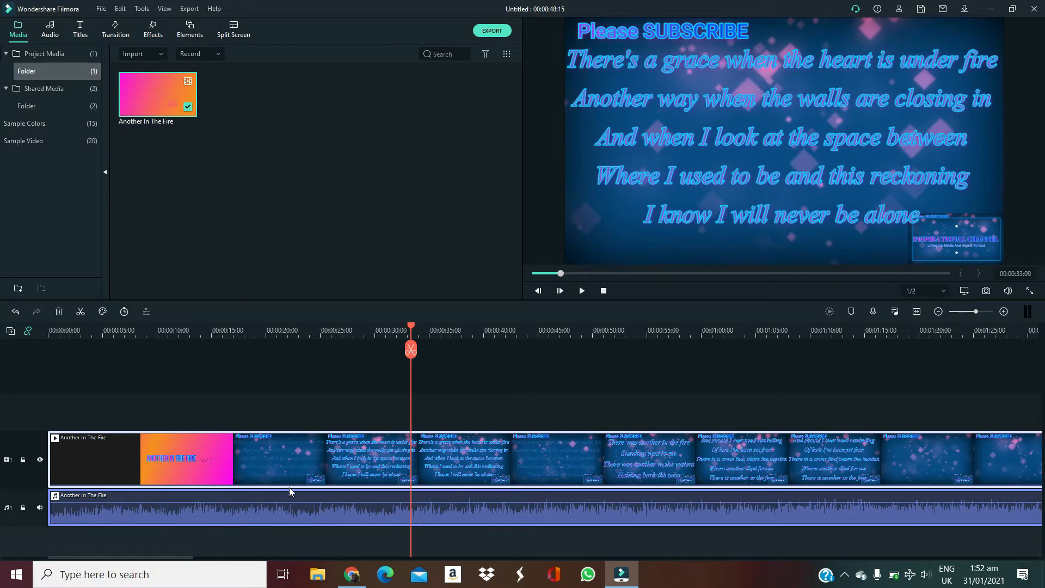
- Try to ripple delete the video clip while its detached audio is also selected, and undo the deletion
right_click(335, 463)
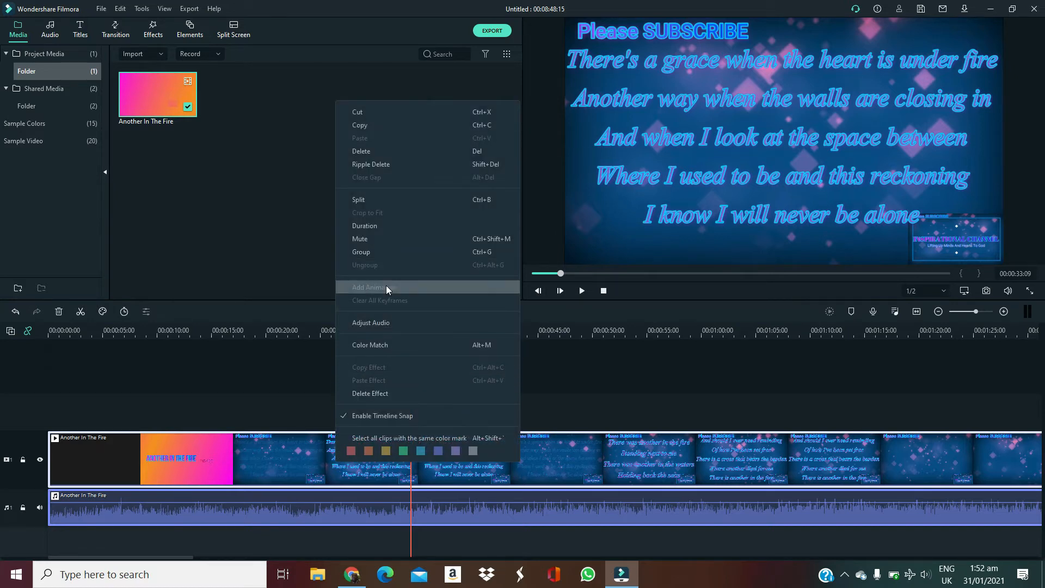
left_click(388, 166)
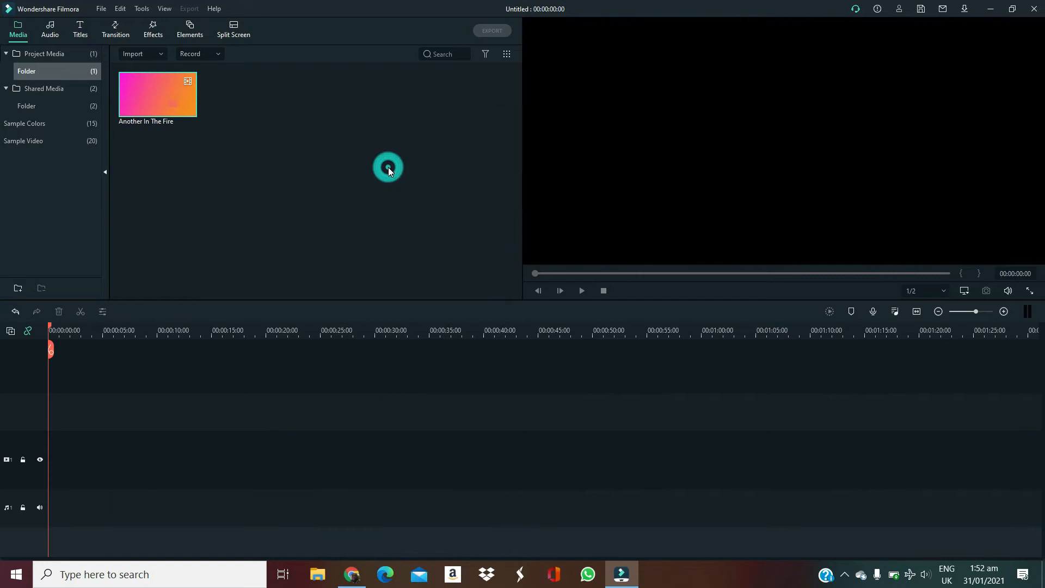
key("ctrl+z")
- Ripple delete only the video clip, keeping its detached audio on the timeline
double_click(383, 445)
right_click(383, 445)
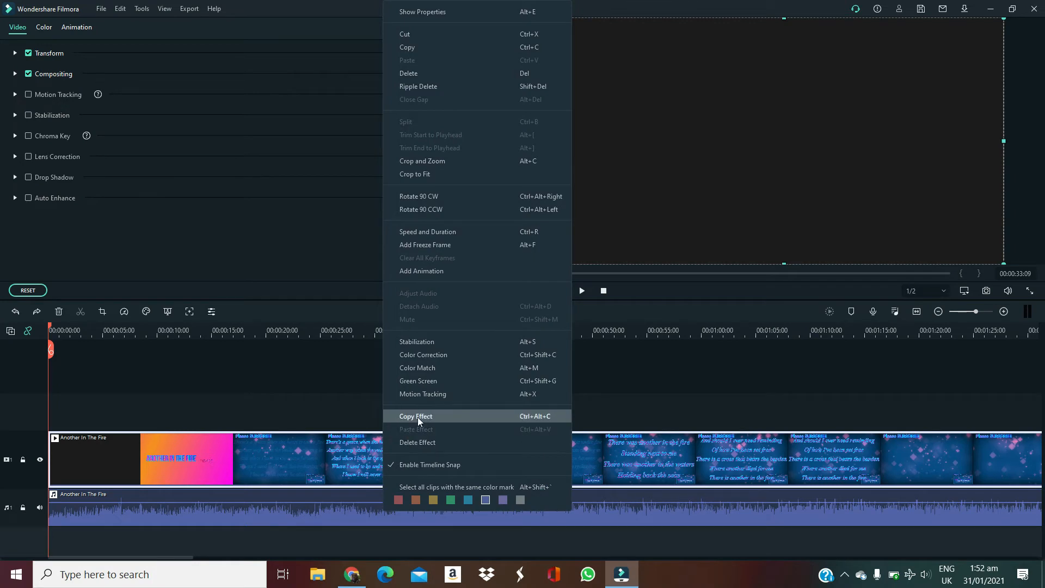
left_click(420, 87)
- Play the remaining audio at the start and around 37 seconds, and close the clip properties
key("space")
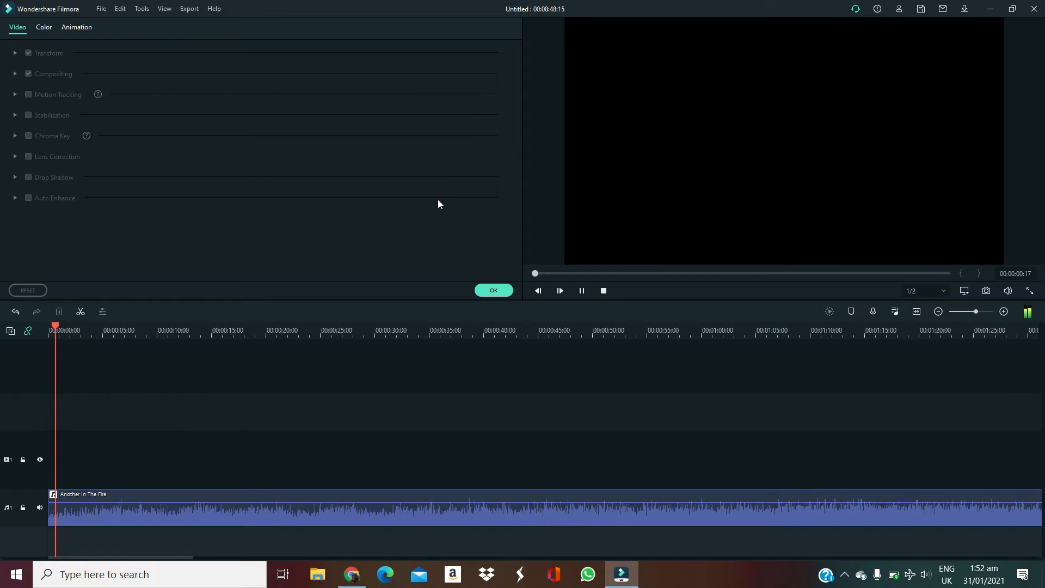
left_click(452, 332)
key("space")
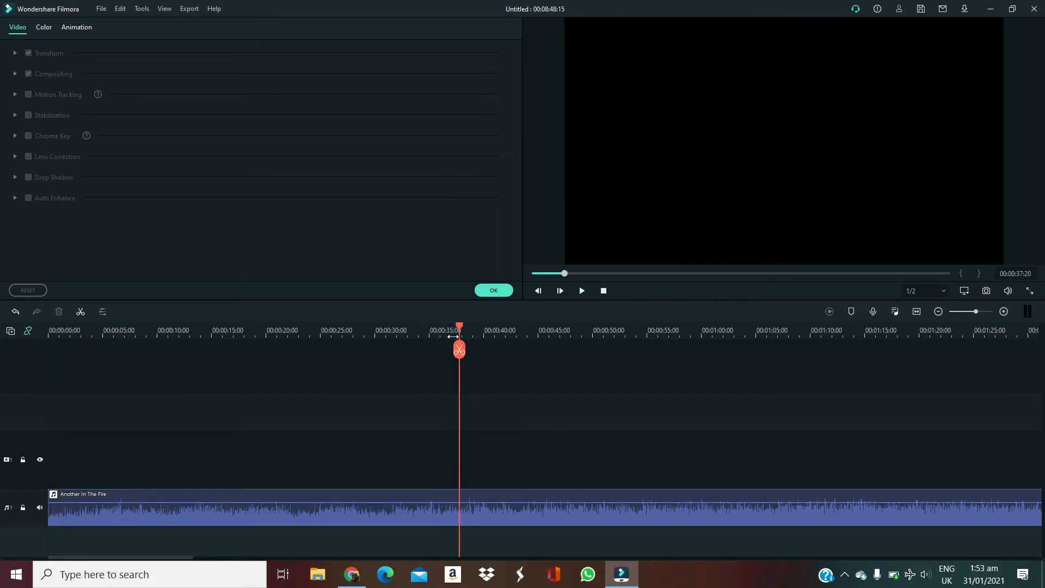
left_click(481, 291)
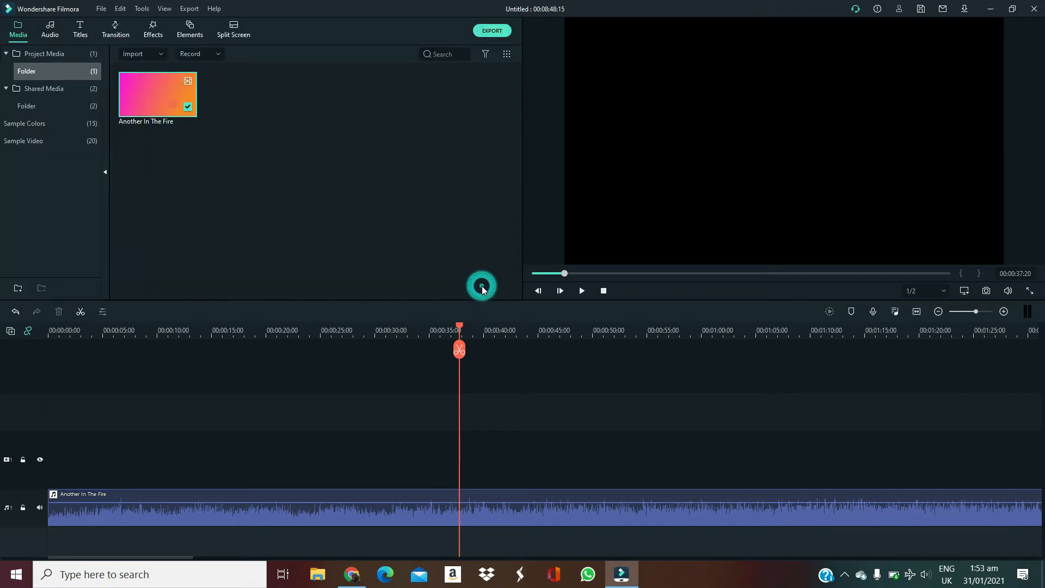
- Export the detached audio to the computer as an MP3 named "another in the fire" and close the finished export
left_click(492, 31)
left_click(333, 359)
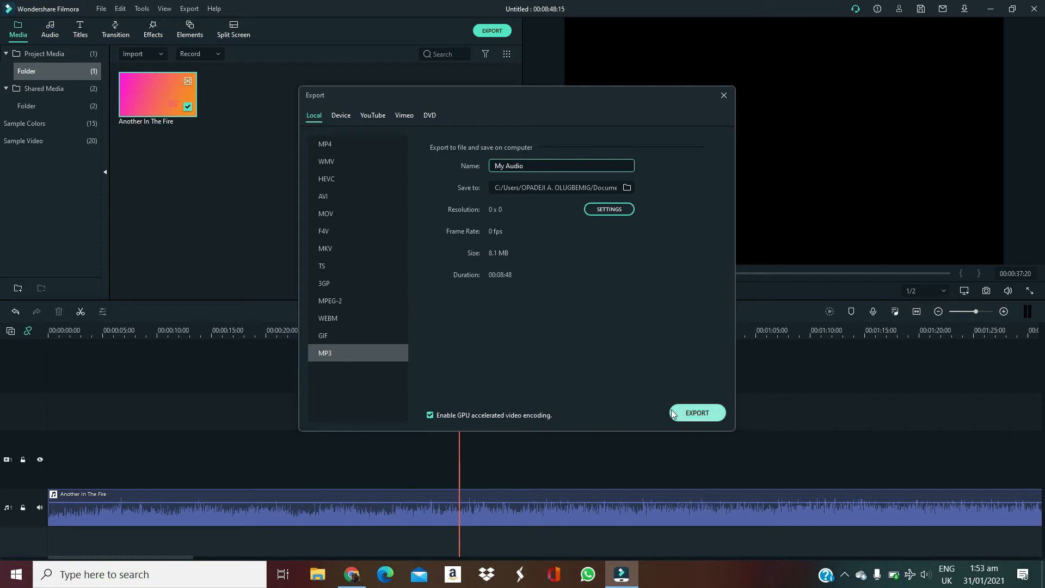
key("BackSpace")
key("BackSpace")
key("BackSpace")
key("BackSpace")
key("BackSpace")
key("BackSpace")
key("BackSpace")
key("BackSpace")
type("another i")
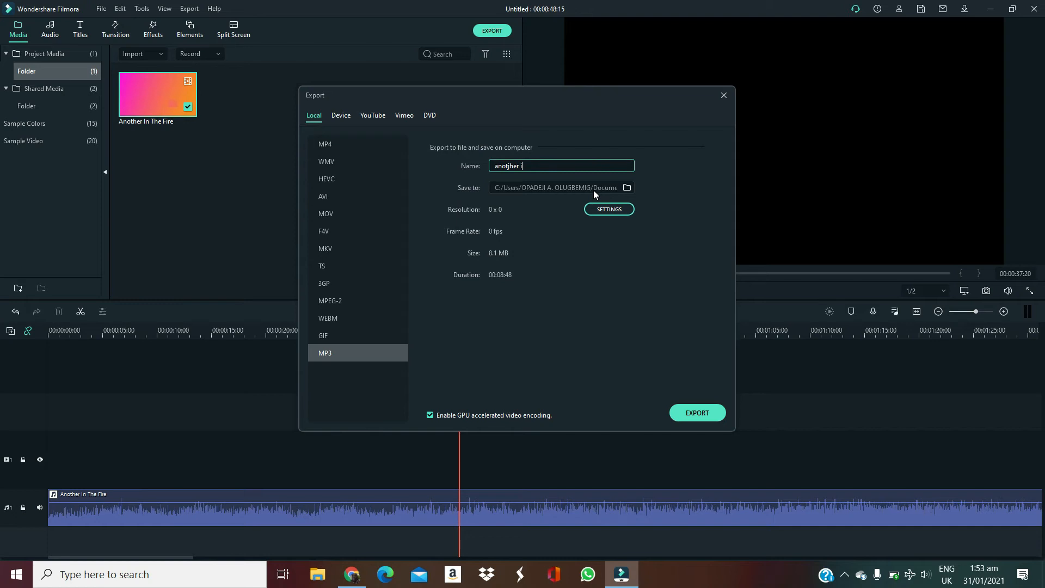
key("BackSpace")
key("BackSpace")
key("BackSpace")
type("her in the")
key("BackSpace")
key("BackSpace")
type("he fire")
left_click(707, 412)
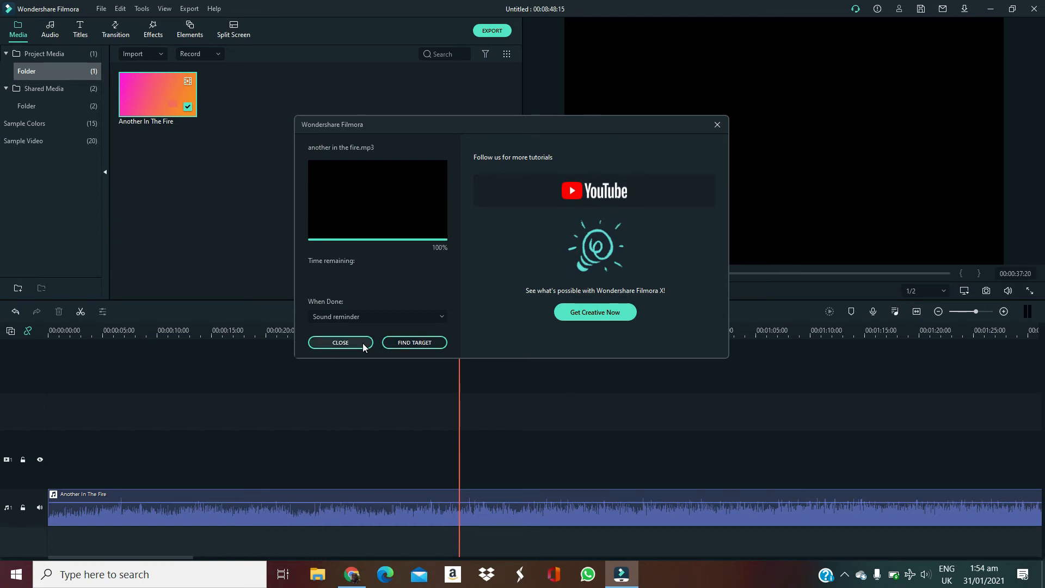
left_click(363, 347)
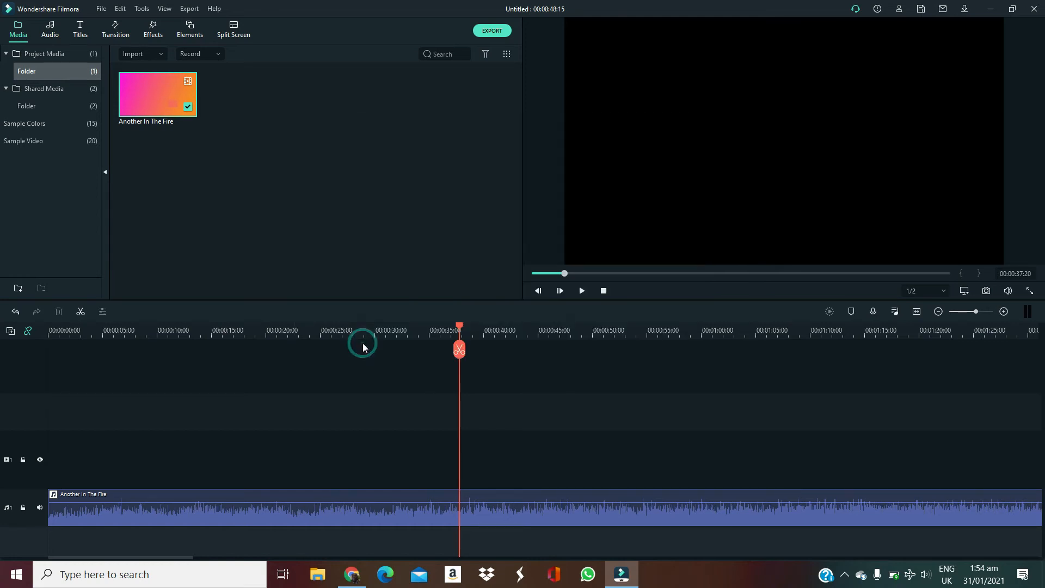
- Ripple delete the detached audio clip and place the original Another In The Fire video at the start of the video track
right_click(296, 498)
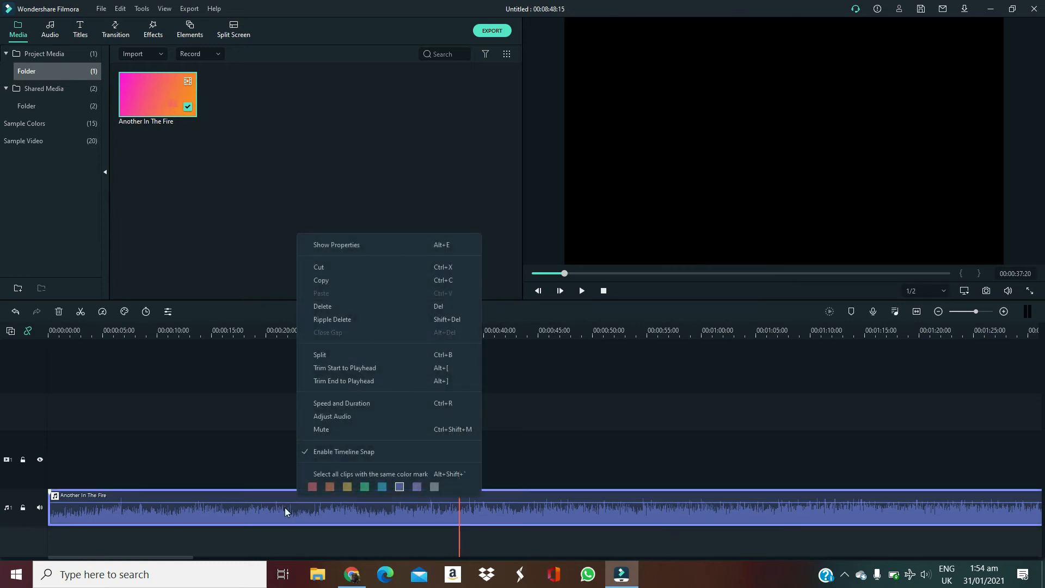
left_click(337, 319)
left_click_drag(164, 109, 54, 471)
- Play the full video clip at the start, around 42 seconds and around 58 seconds
key("space")
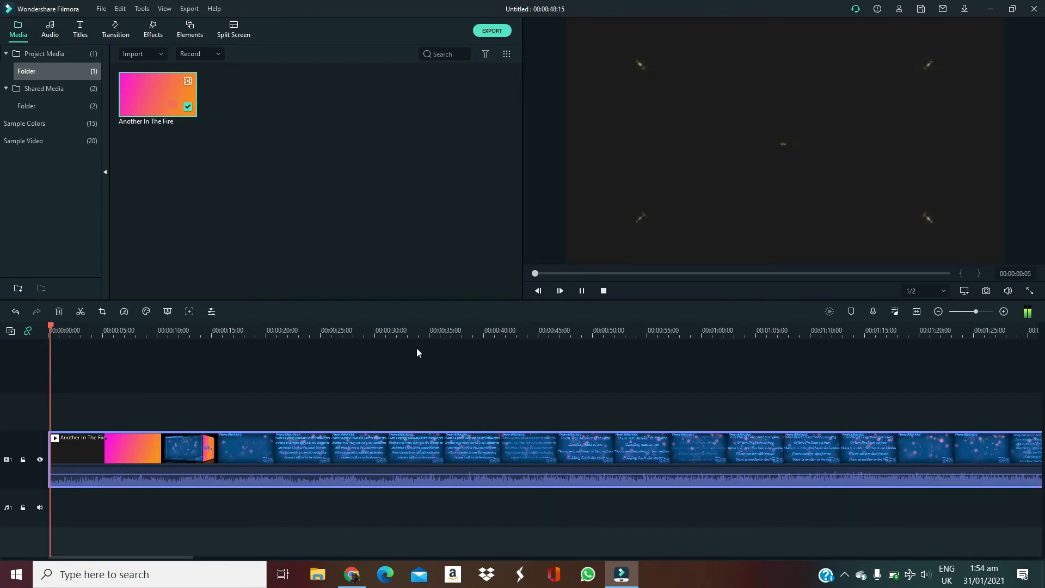
left_click(501, 331)
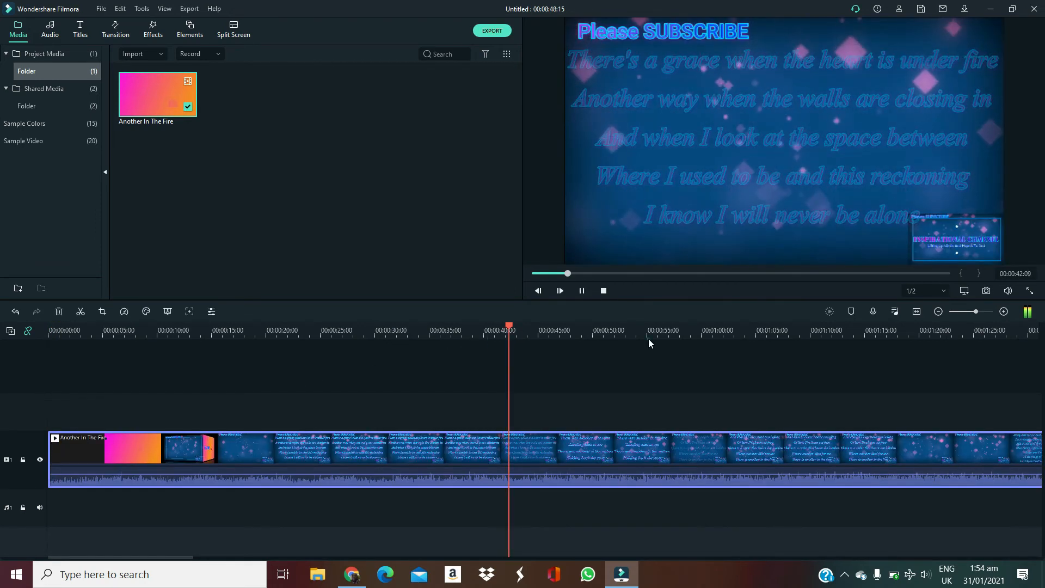
left_click(671, 331)
key("space")
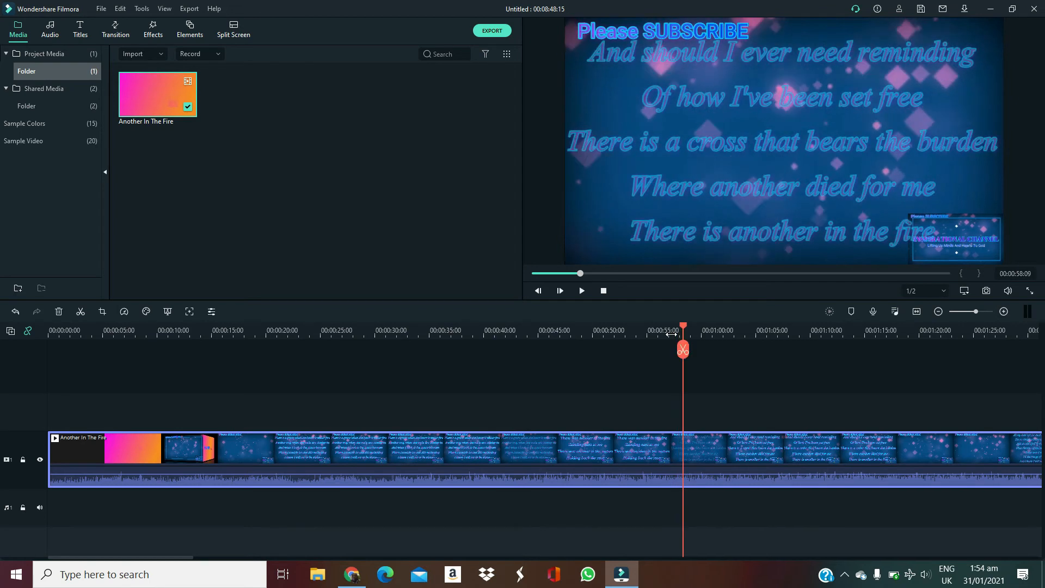
- Export the intact video clip directly in MP3 format under the name "another in the fire"
left_click(493, 32)
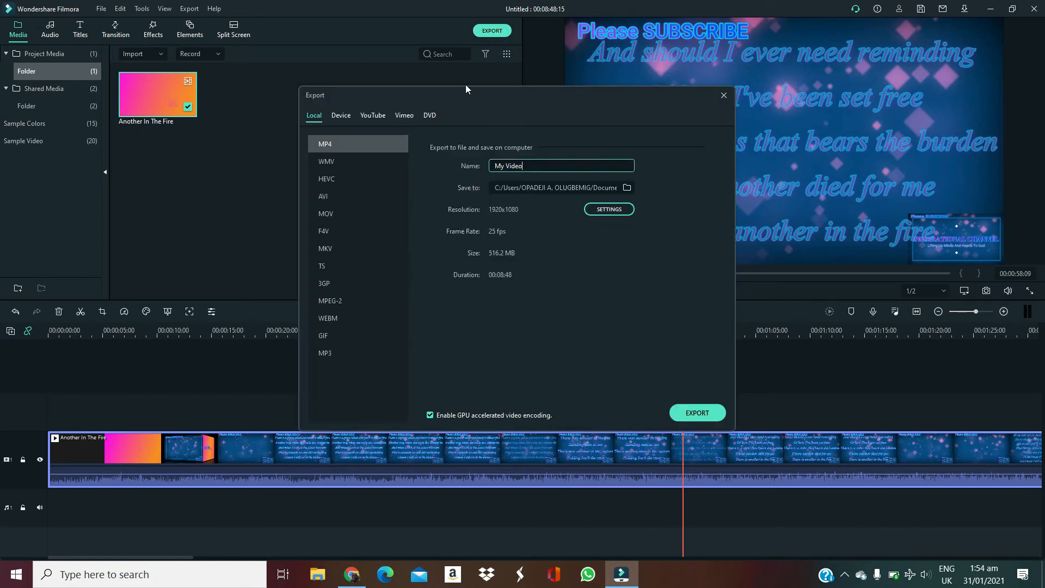
left_click(338, 352)
triple_click(543, 166)
type("another in the fire")
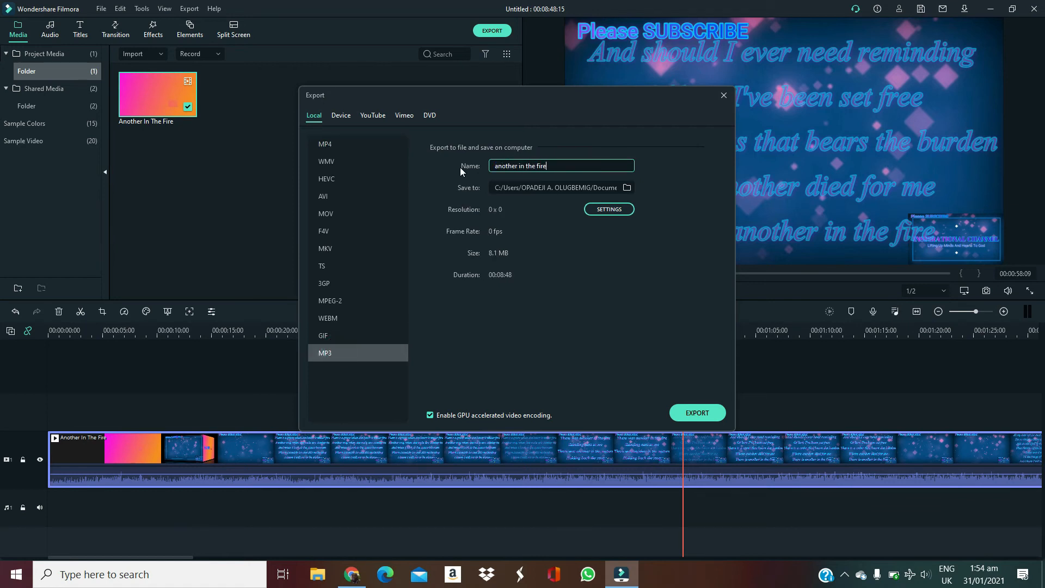
left_click(683, 410)
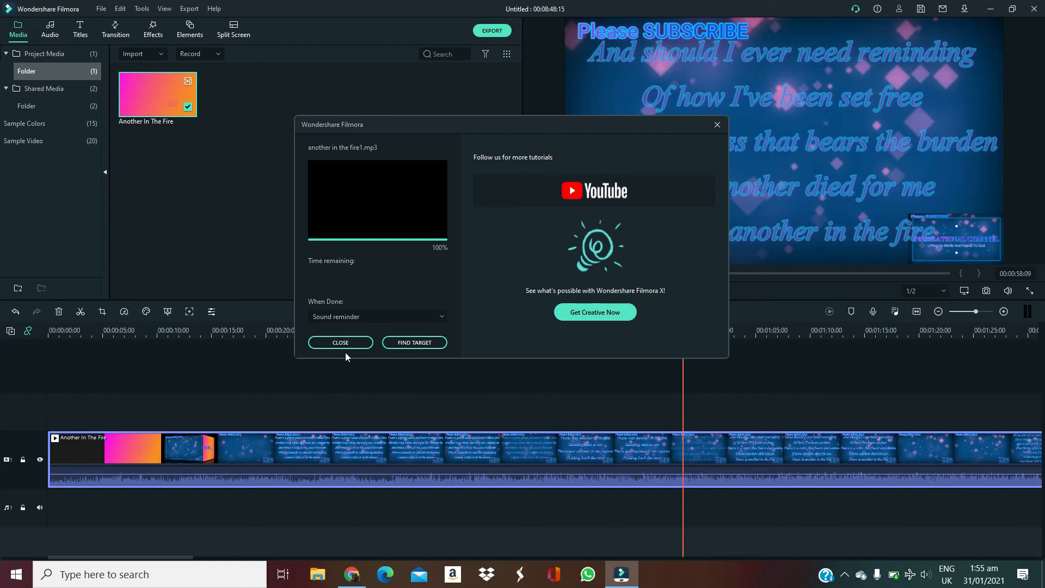
- Show the new export in its Output folder, open another in the fire1 in Groove Music, and close the player
left_click(415, 345)
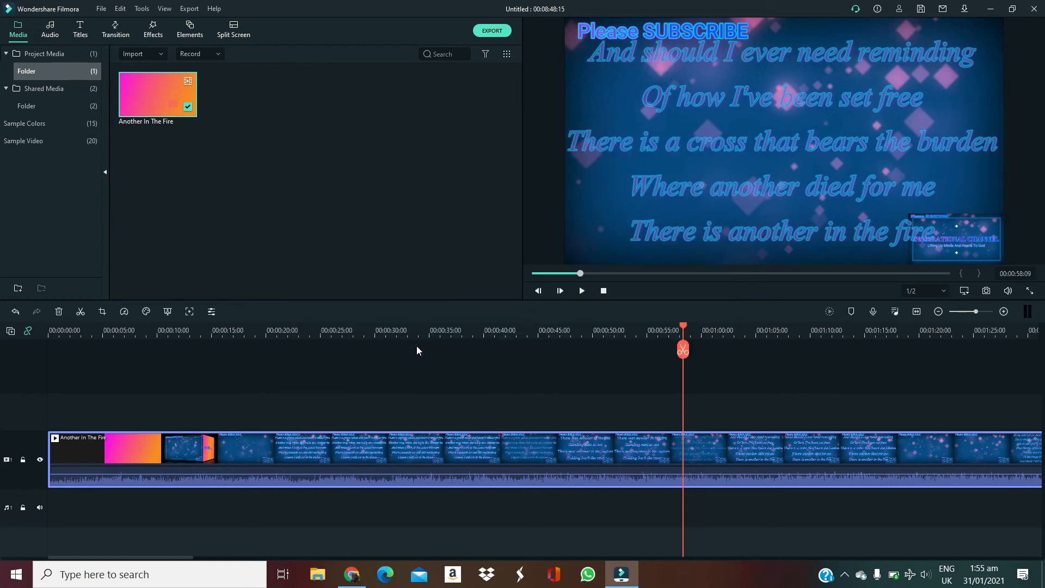
left_click(330, 570)
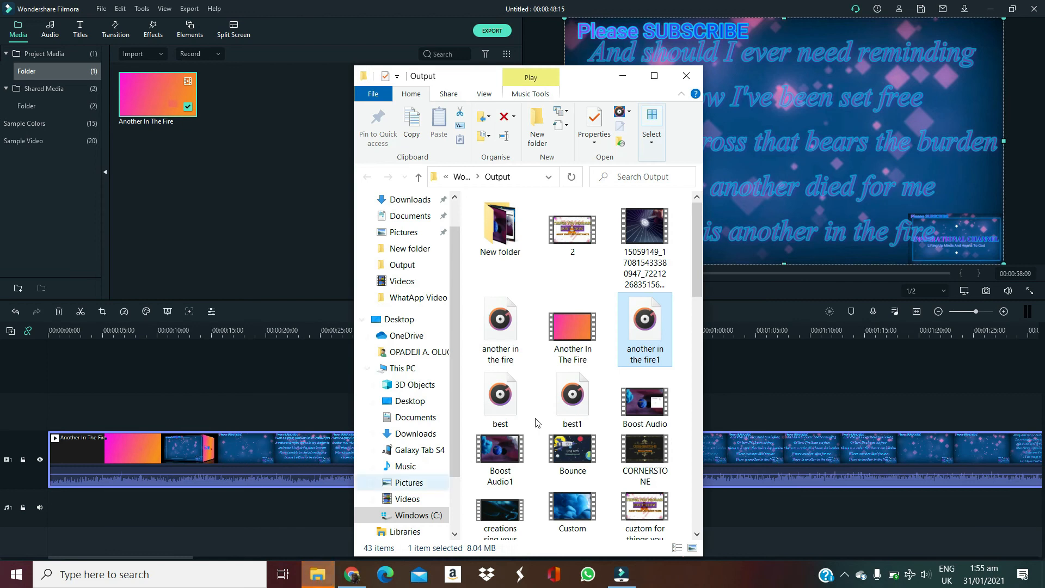
double_click(644, 325)
left_click(380, 504)
left_click(713, 31)
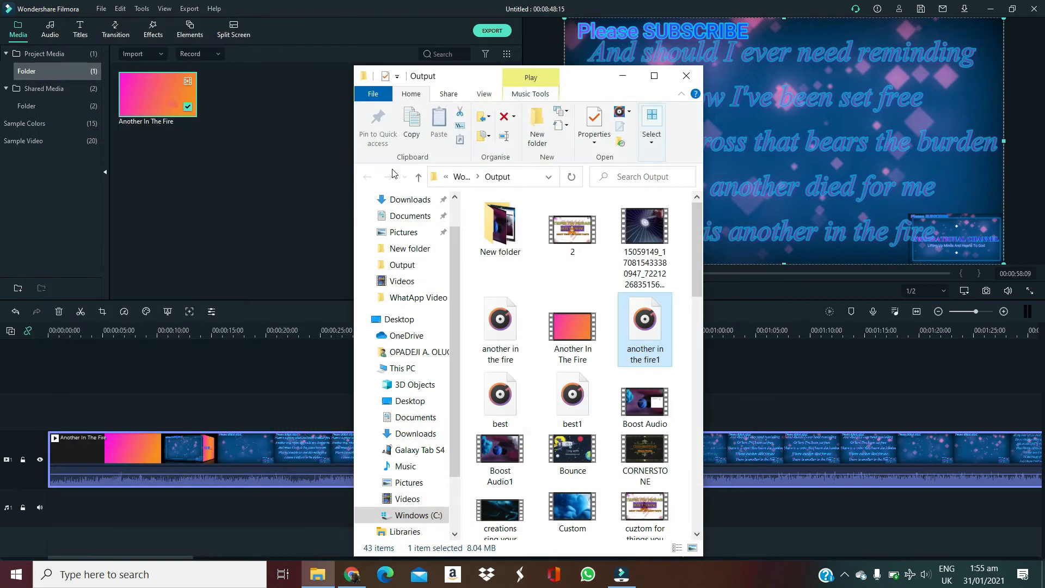
- Play another in the fire1 in Groove Music at a higher volume, pause it, and return to Filmora
double_click(648, 354)
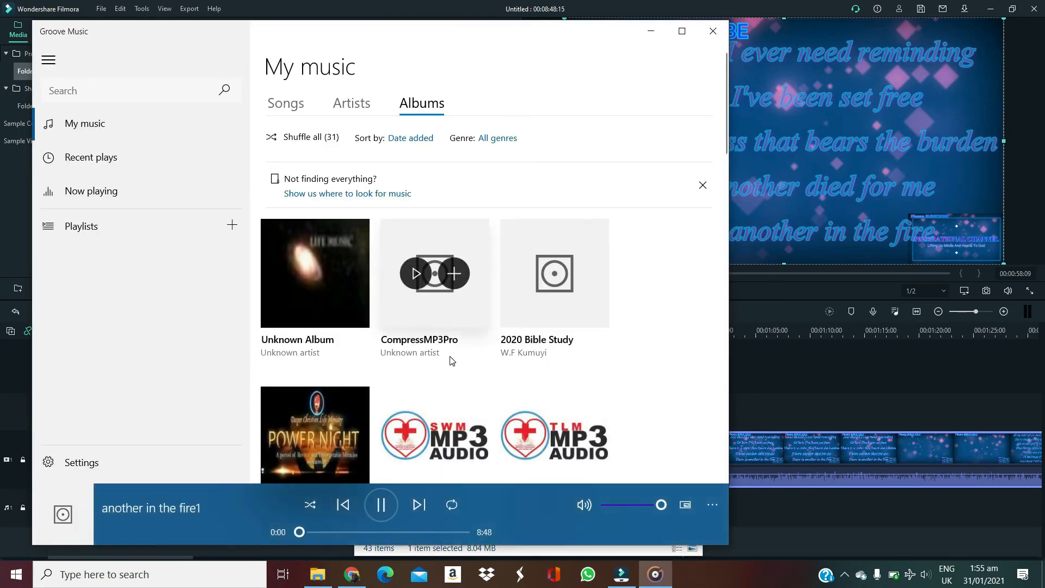
key("XF86AudioRaiseVolume")
key("XF86AudioRaiseVolume")
left_click(361, 397)
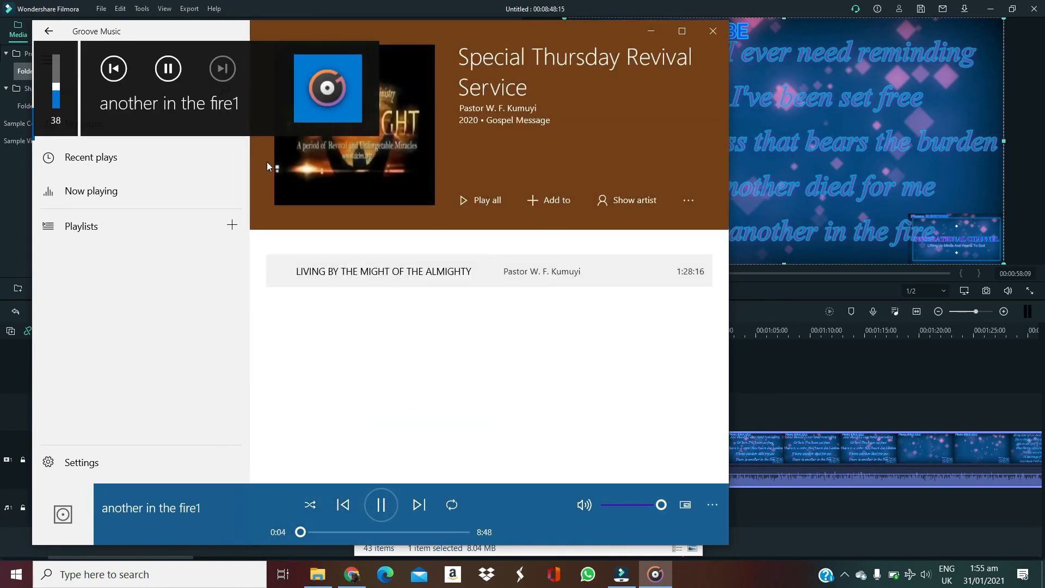
left_click(49, 31)
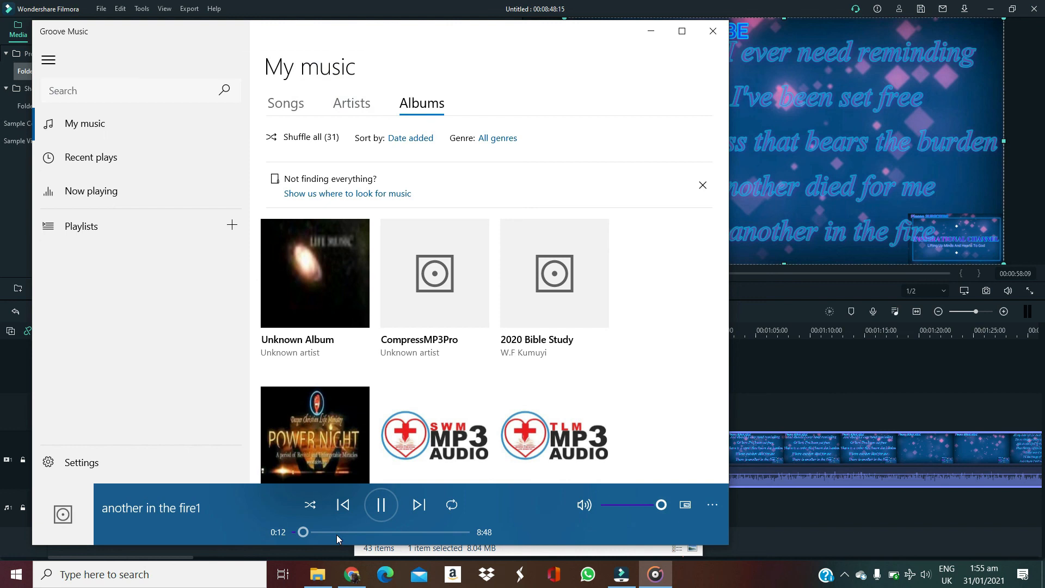
key("ctrl+p")
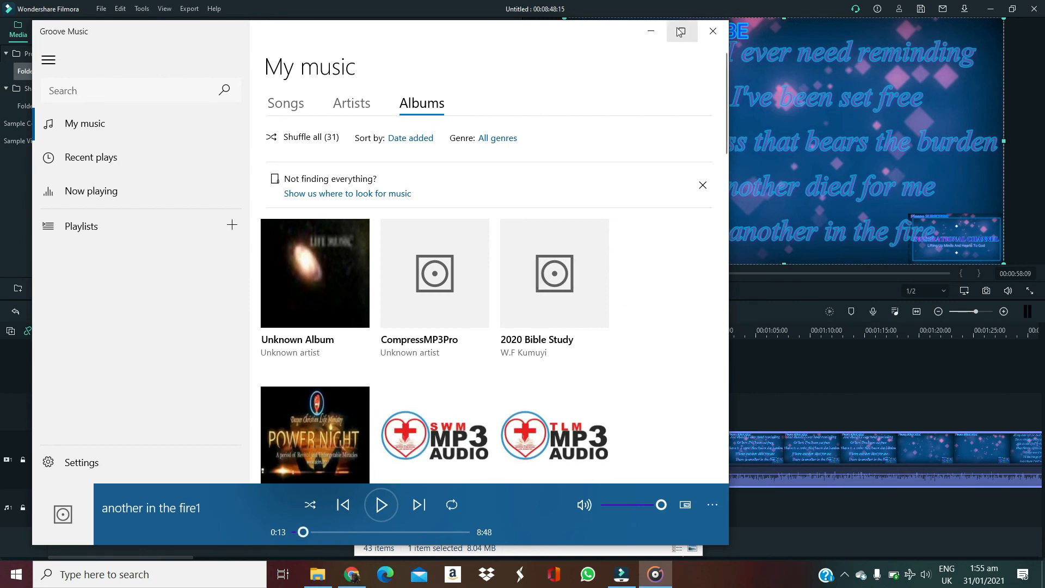
left_click(651, 32)
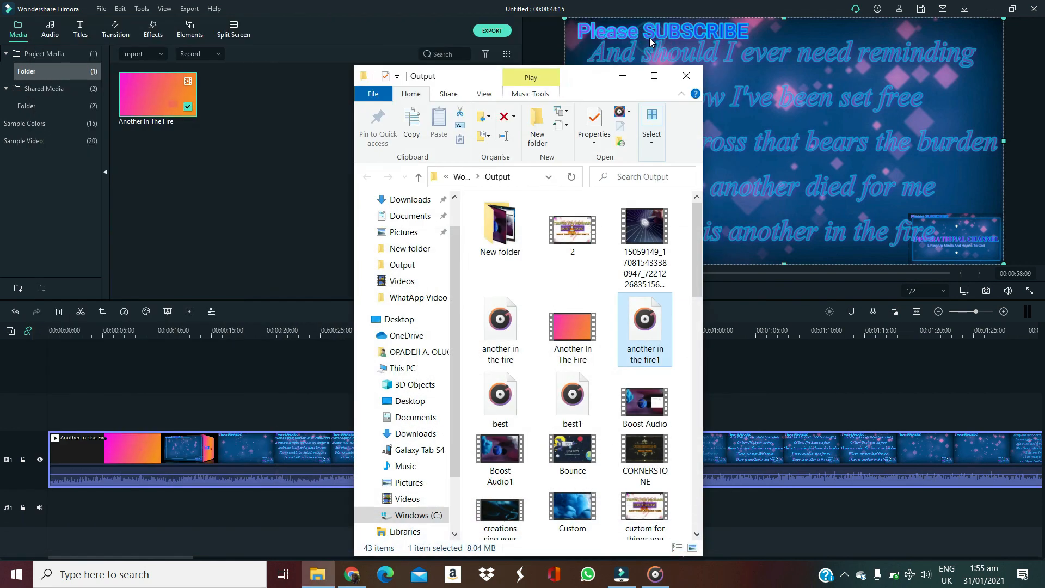
left_click(694, 83)
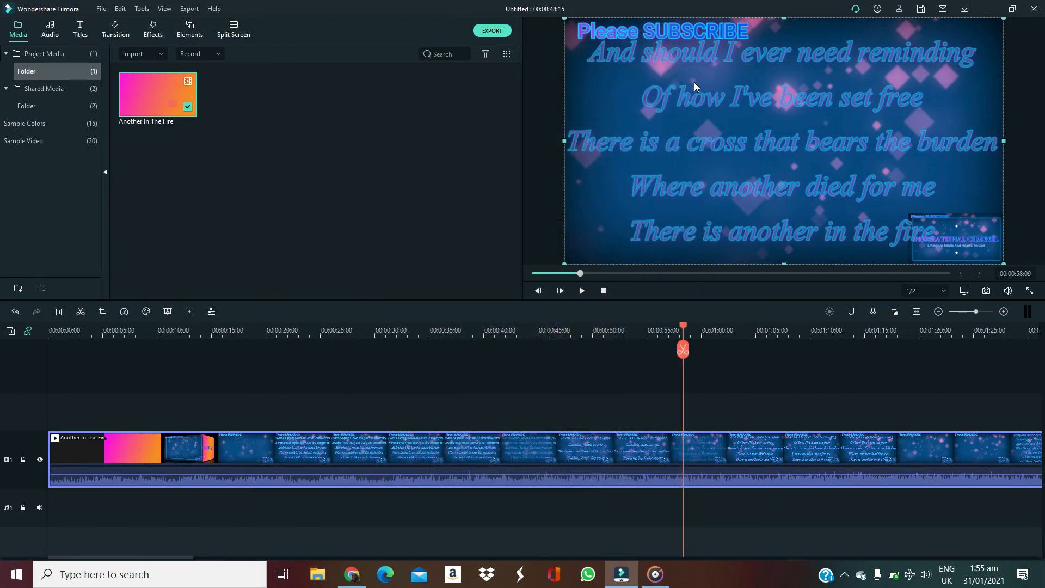